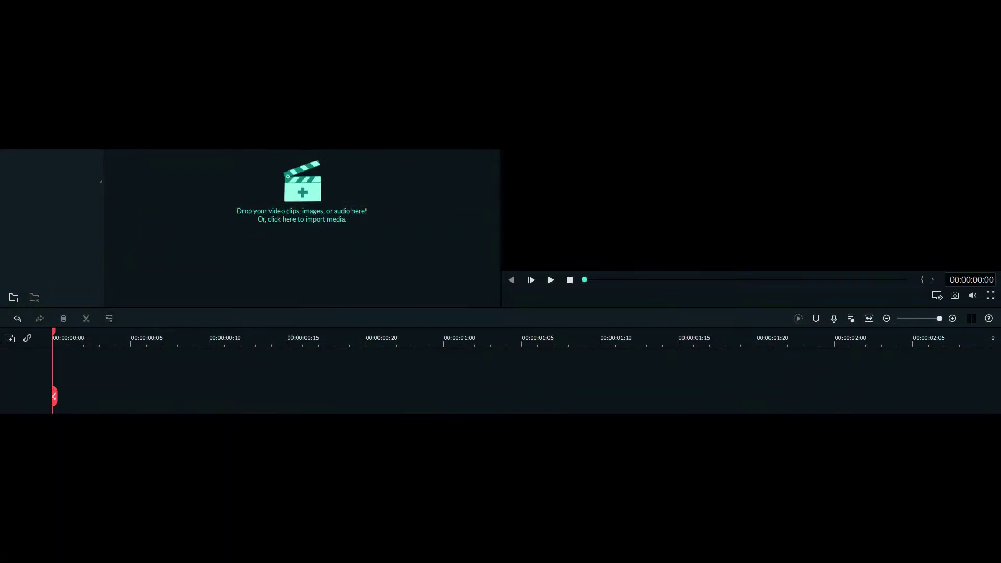
Step: Place the Travel 03 sample video at the start of the video track, with the Travel 02 sample video directly after it
click(29, 99)
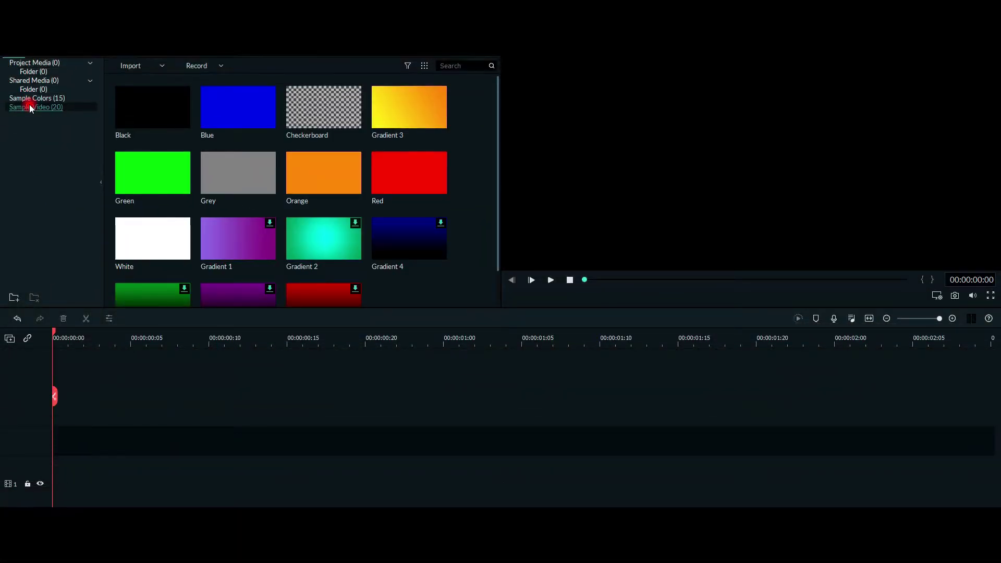
click(30, 106)
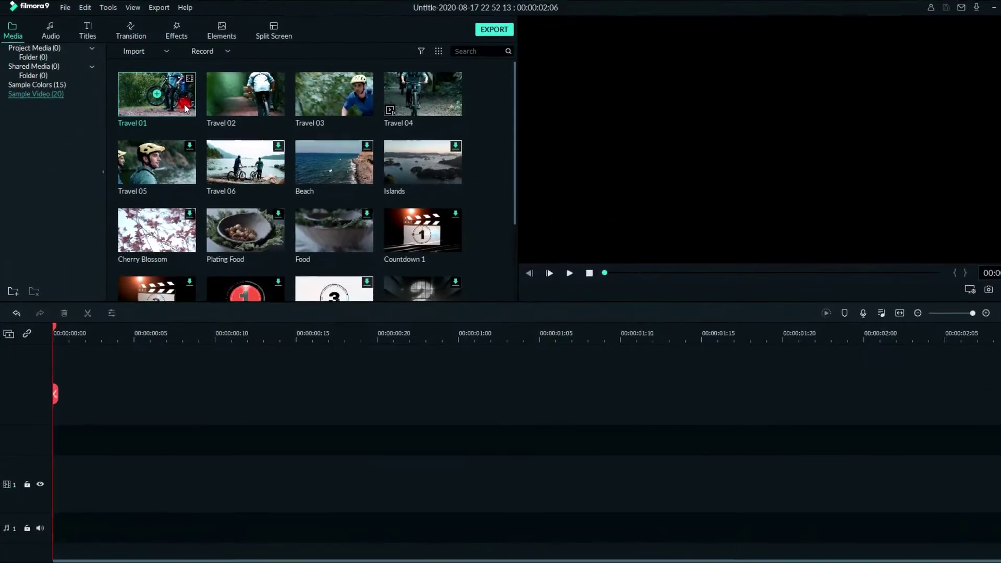
drag(318, 87, 44, 415)
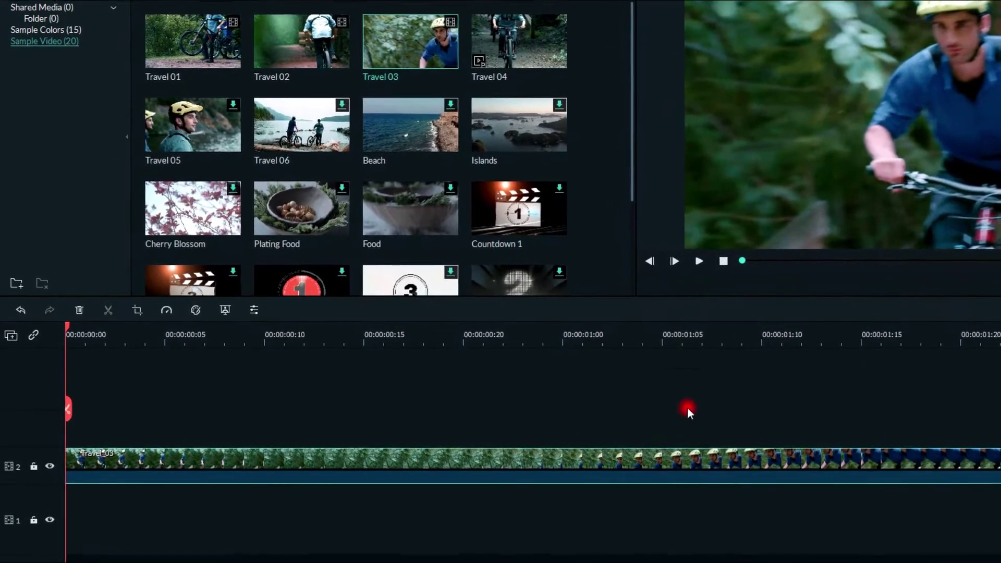
drag(679, 343, 429, 340)
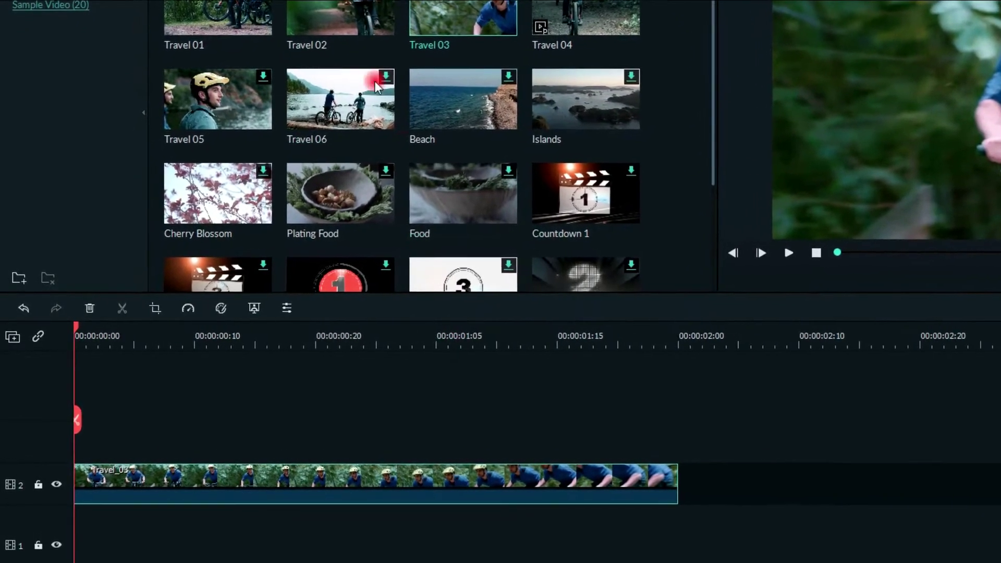
drag(290, 31, 729, 376)
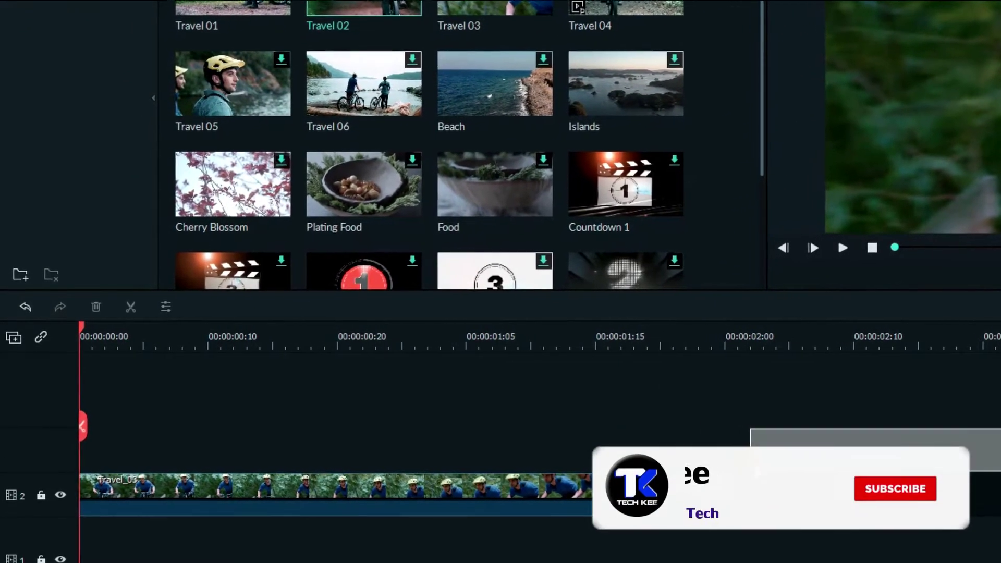
drag(891, 342, 339, 370)
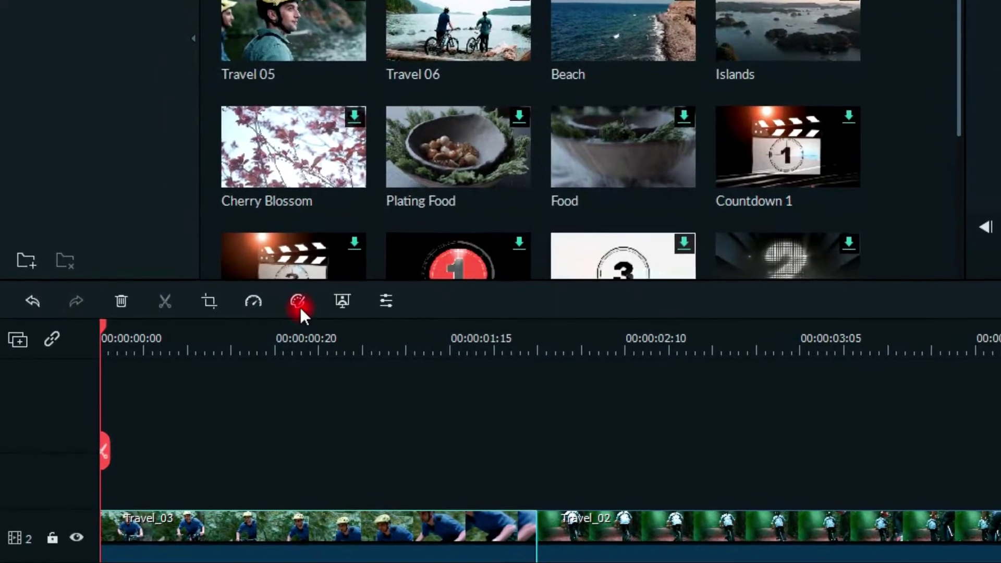
Step: Open Advanced Color Correction for the Travel_03 clip
click(292, 302)
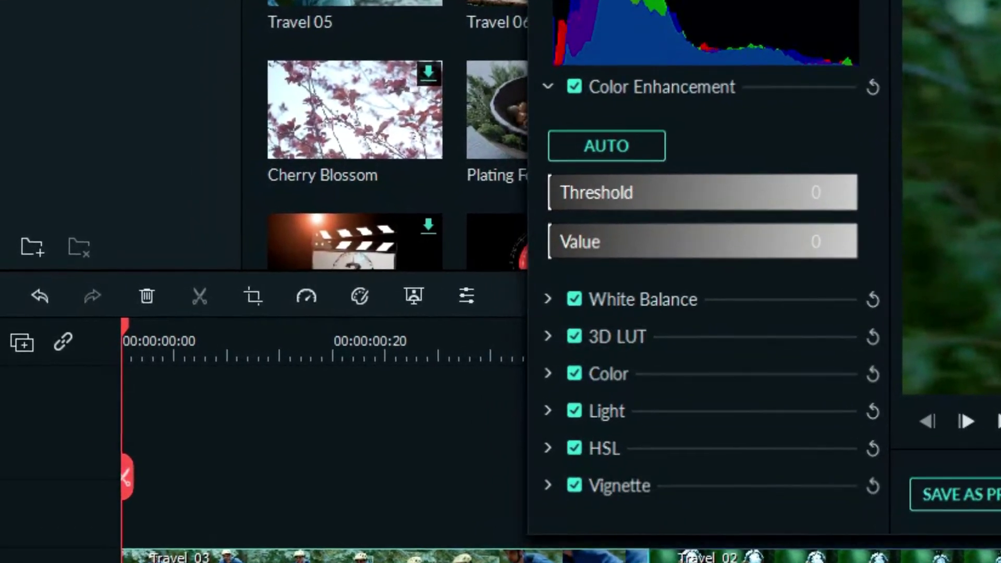
click(350, 297)
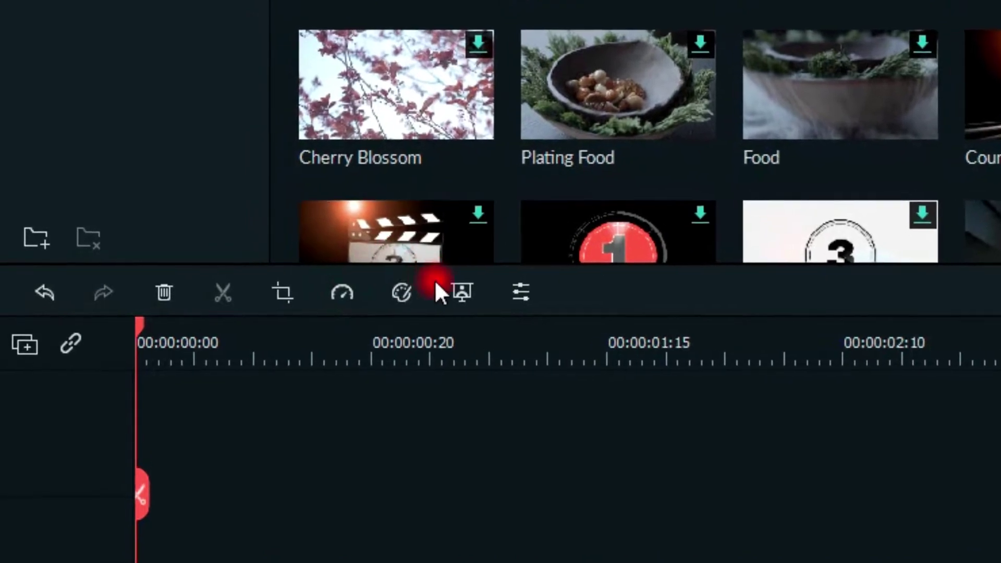
click(390, 293)
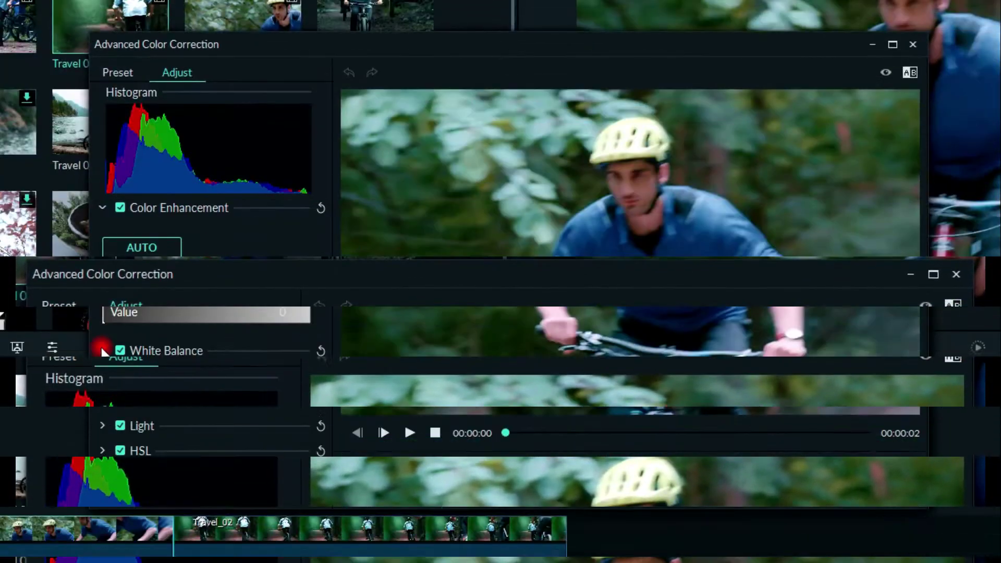
Step: Try the White Balance temperature and tint adjustments and look at the 3D LUT setting
click(228, 349)
scroll(225, 352, down, 1)
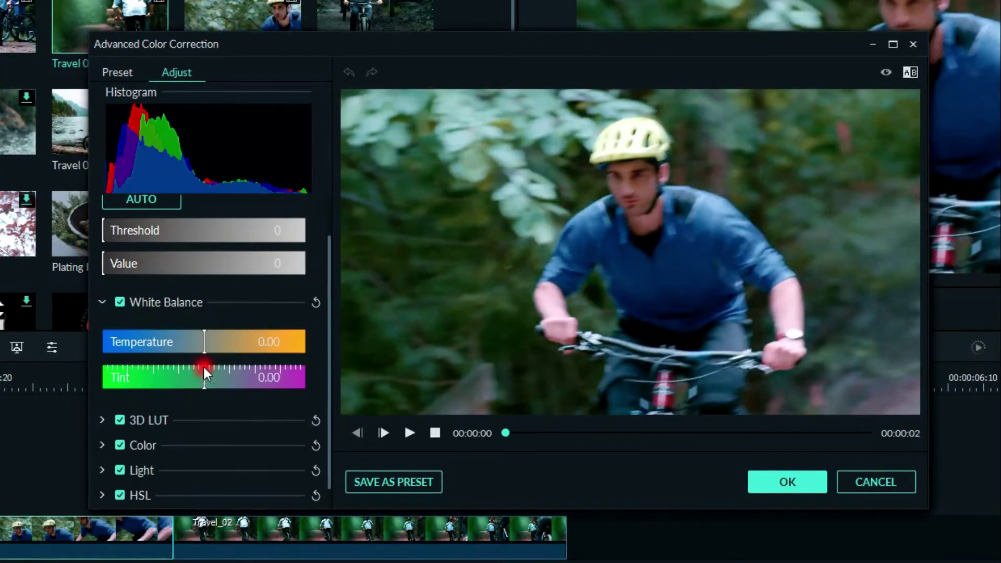
mouse_move(203, 344)
mouse_down()
mouse_move(172, 348)
mouse_move(316, 354)
mouse_move(127, 340)
mouse_move(206, 349)
mouse_move(121, 380)
mouse_move(264, 380)
mouse_move(202, 379)
mouse_up()
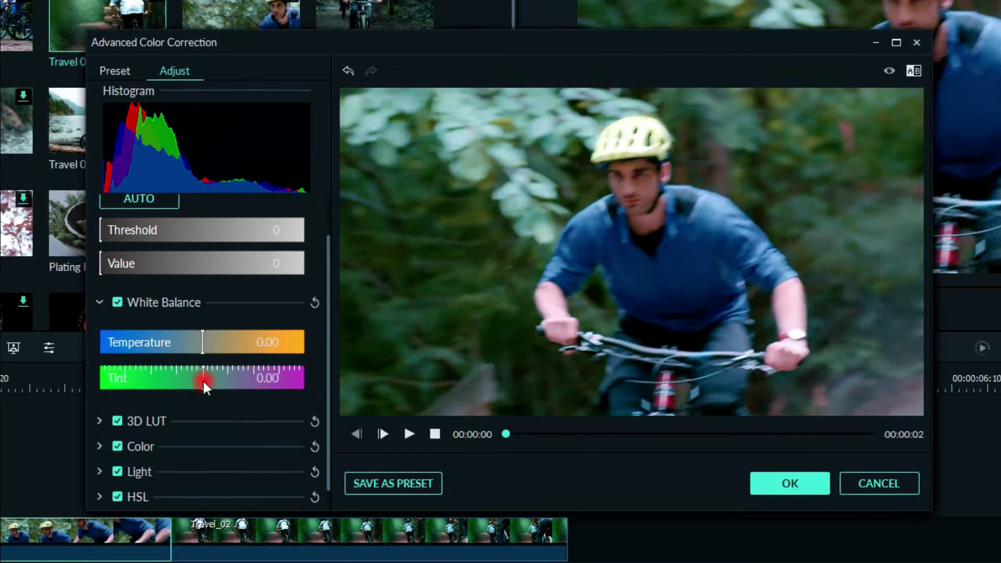
scroll(198, 405, down, 1)
click(98, 398)
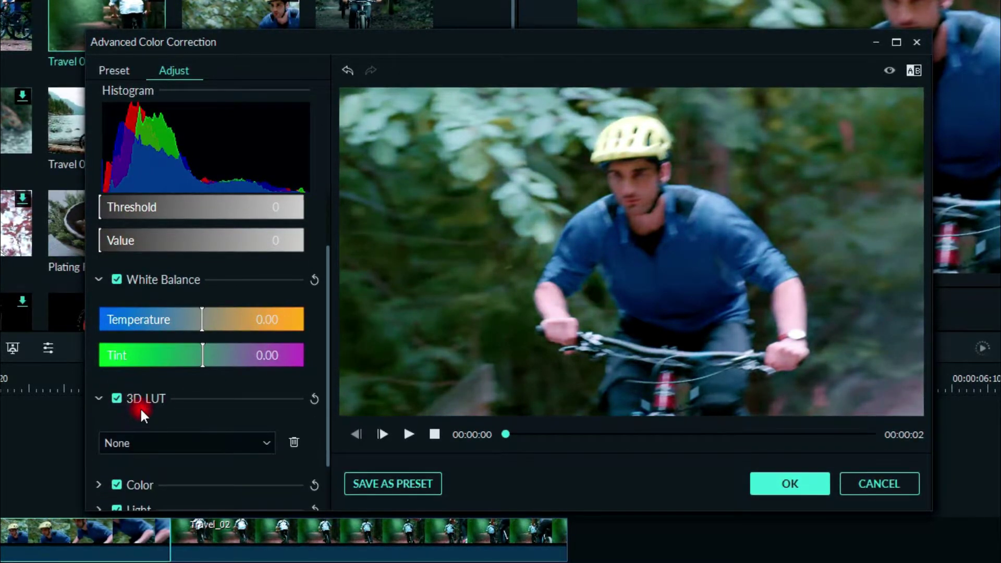
scroll(156, 402, down, 3)
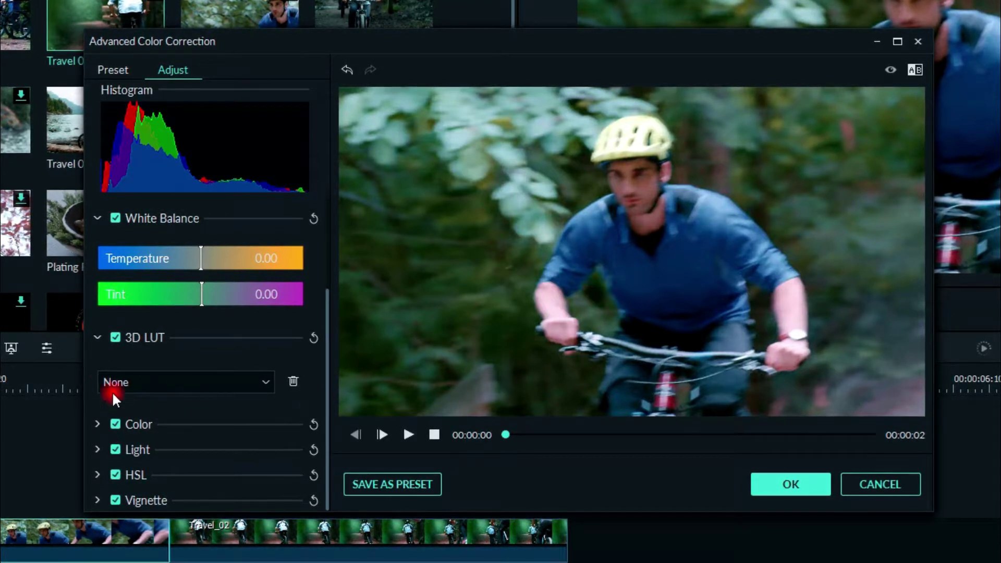
click(97, 337)
Step: Set the clip's Color values to Brightness -10, Contrast about 76, Vibrance 73 and Saturation 26
click(98, 426)
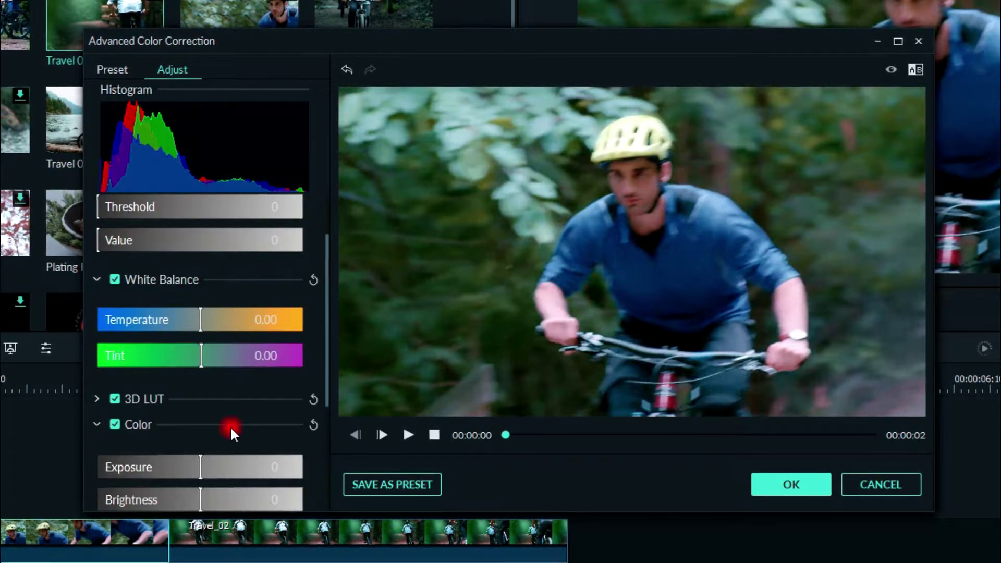
scroll(230, 429, down, 4)
scroll(229, 427, up, 1)
click(197, 344)
drag(197, 344, 274, 386)
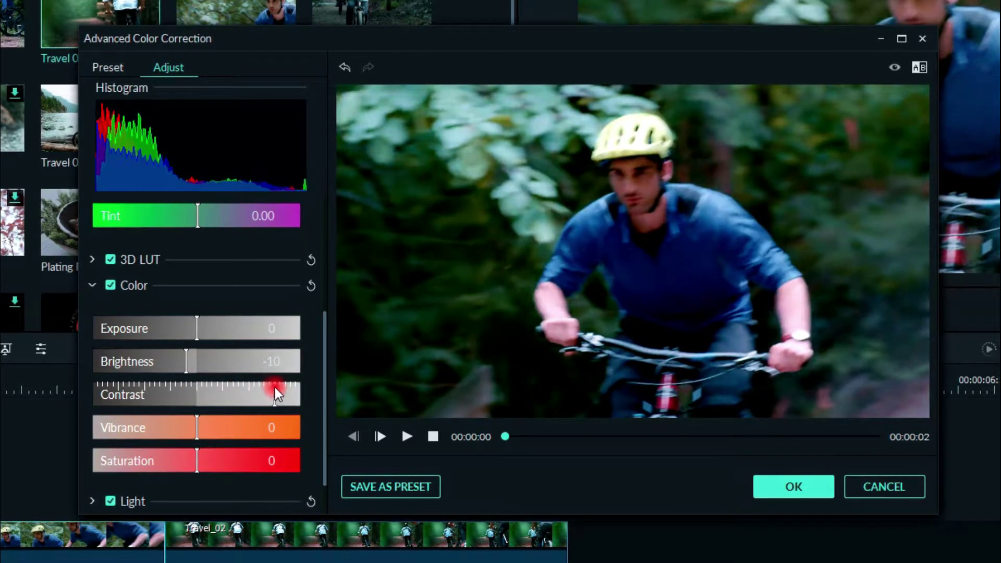
scroll(250, 398, down, 1)
click(202, 373)
drag(201, 373, 275, 386)
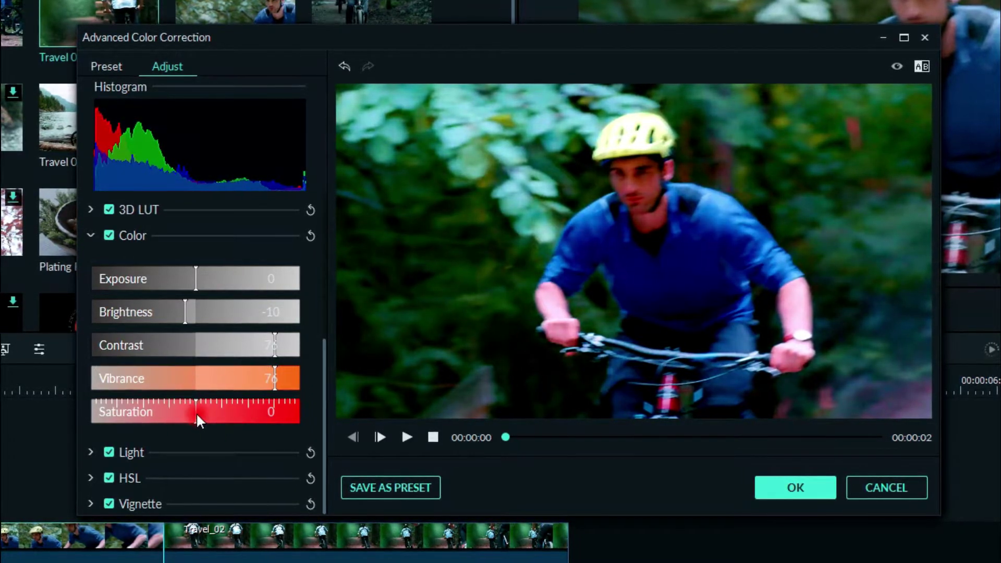
drag(196, 415, 222, 411)
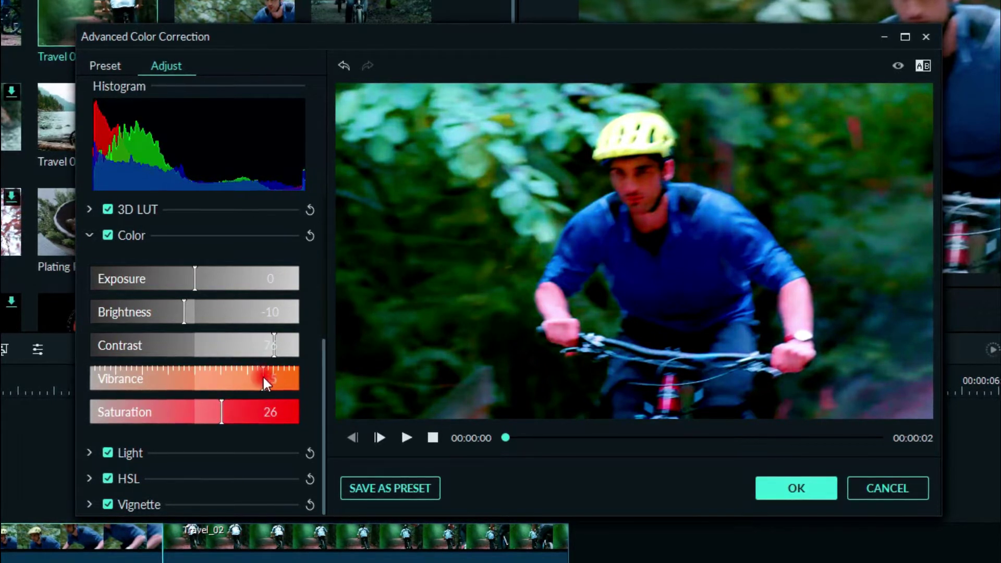
Step: Set the clip's Light values to Highlights -32, Shadows -9, Whites -15 and Blacks 13
click(89, 453)
scroll(215, 382, down, 3)
drag(194, 344, 158, 339)
drag(188, 379, 174, 403)
click(190, 405)
mouse_move(190, 437)
mouse_down()
mouse_move(271, 435)
mouse_move(163, 425)
mouse_move(202, 435)
mouse_up()
Step: In HSL, set green to Hue 46, Saturation -15 and Luminance about -13, and set yellow to Hue 20
click(82, 482)
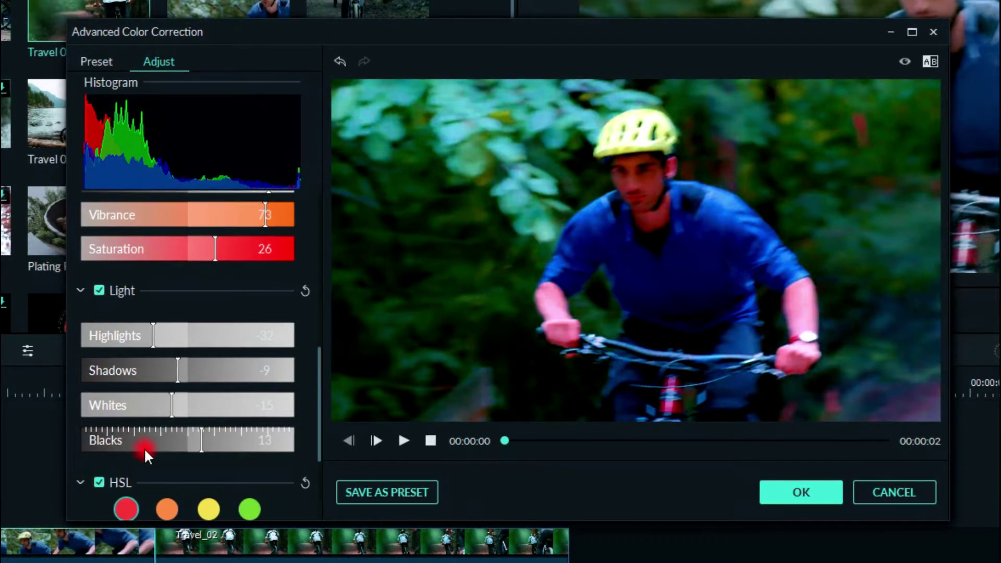
scroll(144, 448, down, 3)
click(245, 373)
click(245, 347)
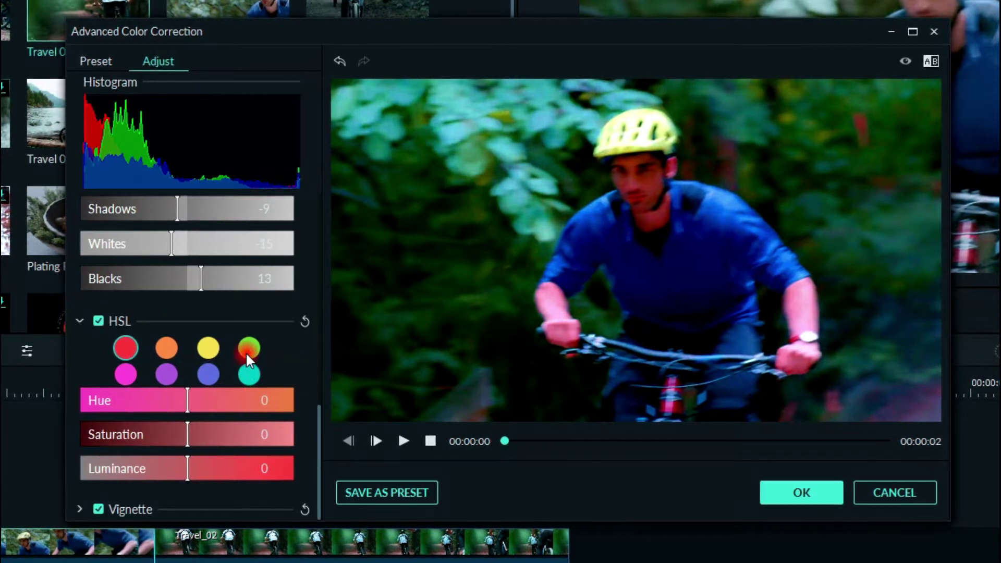
click(209, 346)
click(236, 346)
click(256, 348)
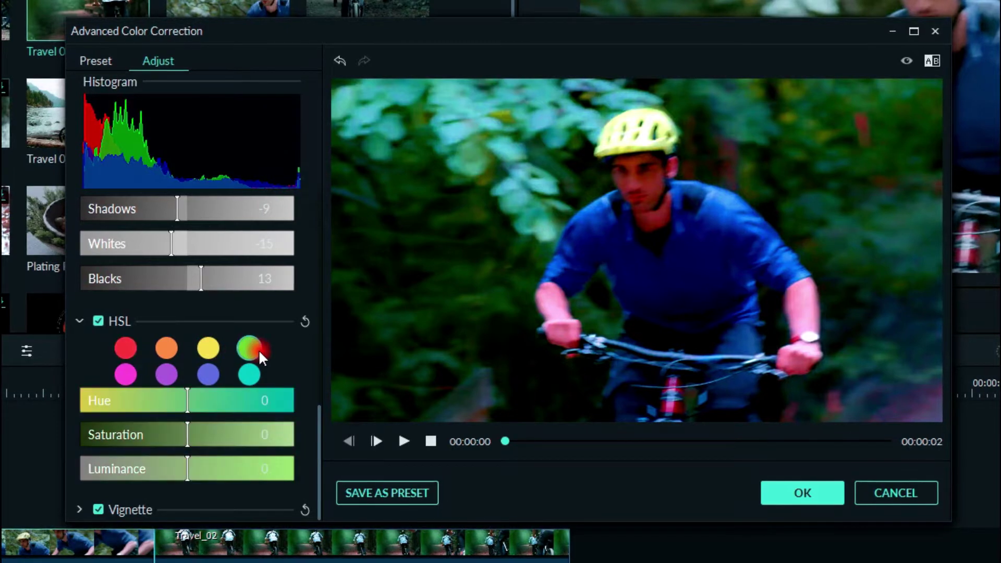
drag(189, 395, 235, 396)
drag(186, 441, 166, 426)
drag(207, 469, 168, 478)
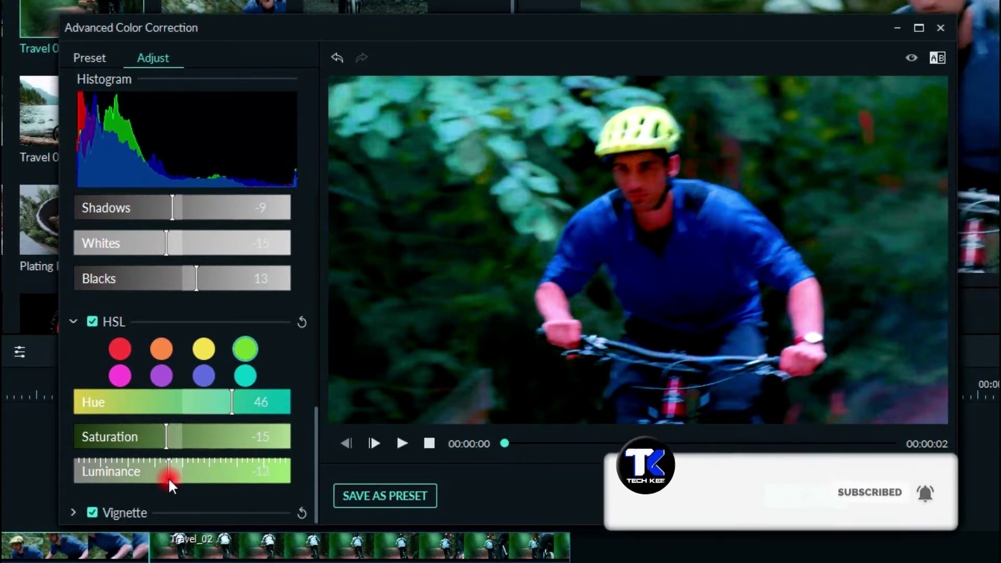
click(203, 348)
drag(183, 405, 177, 492)
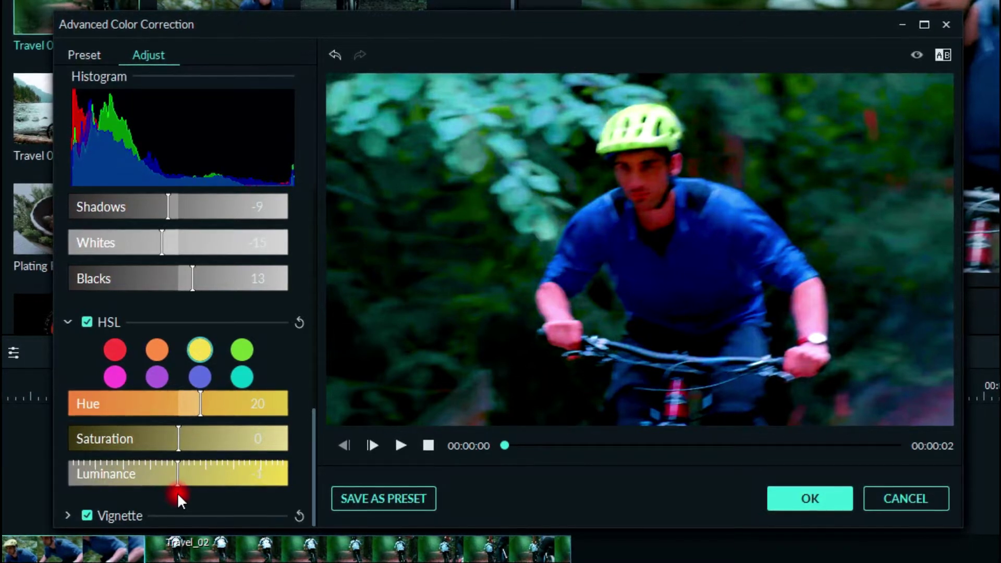
Step: Set the Vignette to Amount -31, Size 72, Feather 100 and Exposure about 5, and apply the color correction
click(68, 515)
scroll(162, 441, down, 4)
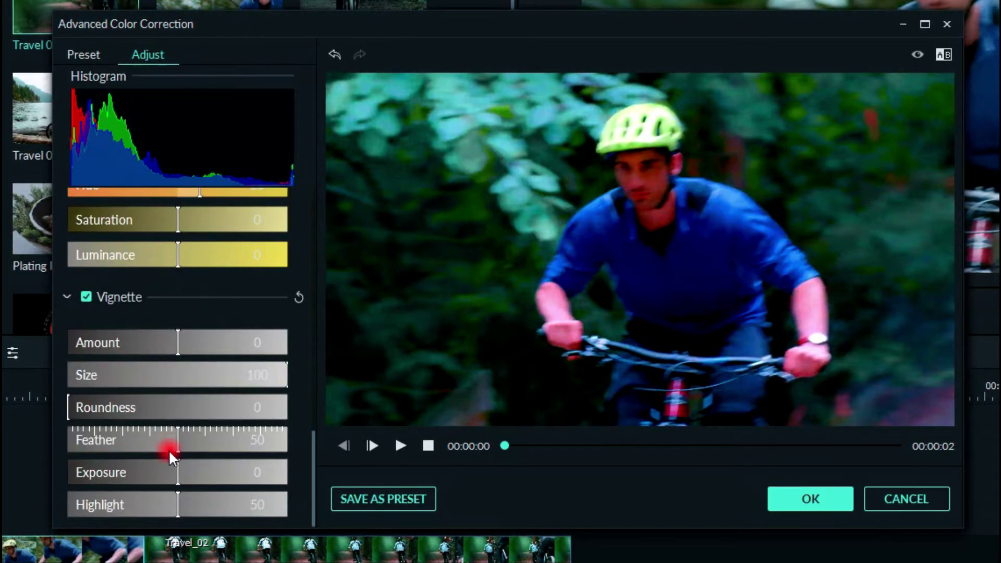
mouse_move(173, 343)
mouse_down()
mouse_move(211, 348)
mouse_move(70, 331)
mouse_move(174, 330)
mouse_up()
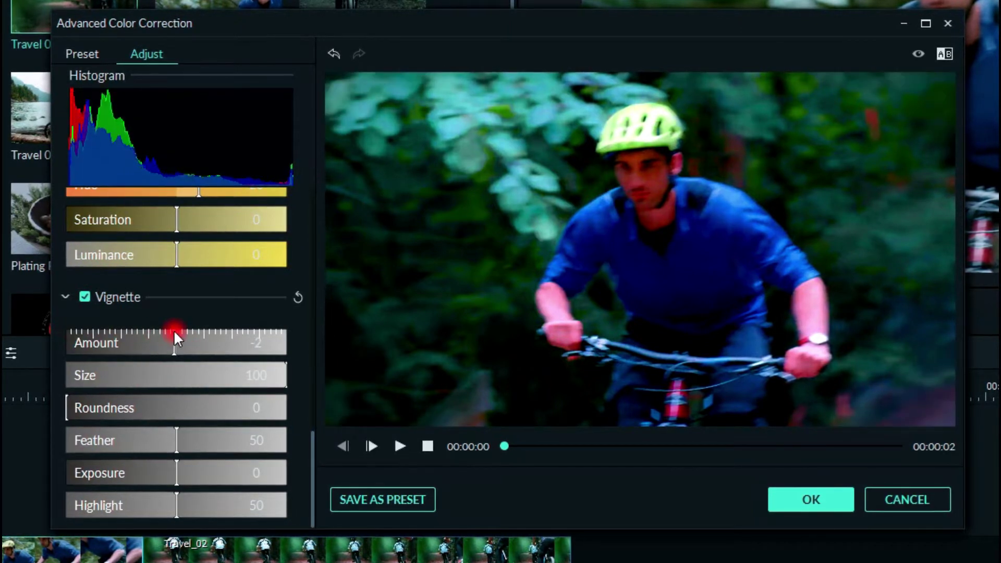
drag(210, 383, 173, 380)
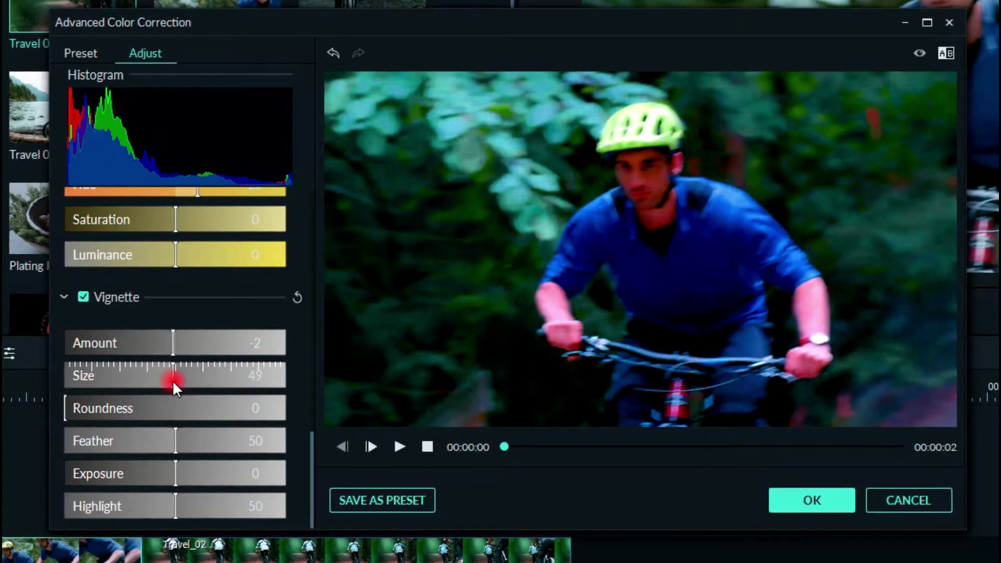
drag(173, 344, 223, 386)
mouse_move(67, 413)
mouse_down()
mouse_move(286, 410)
mouse_move(62, 411)
mouse_up()
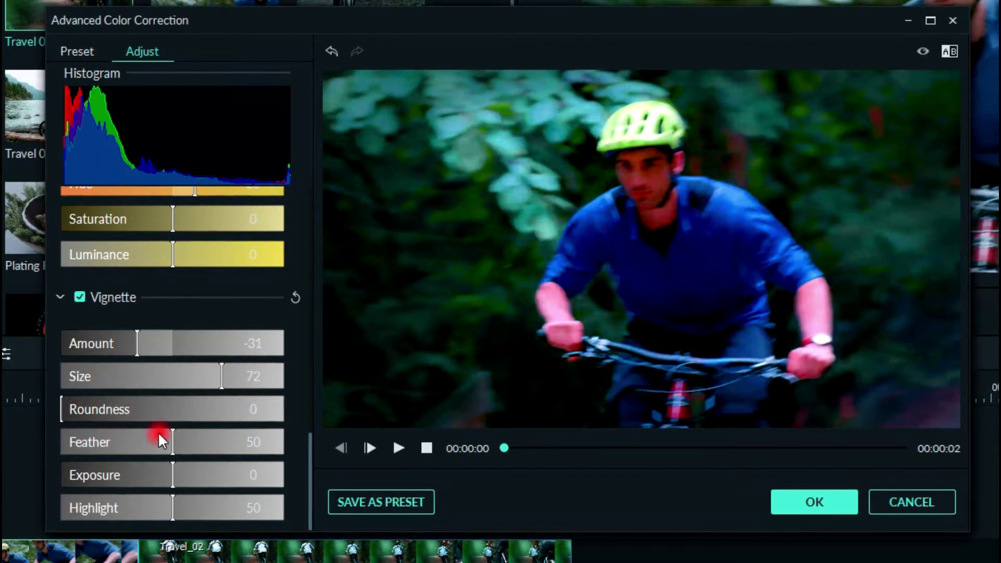
drag(173, 443, 414, 446)
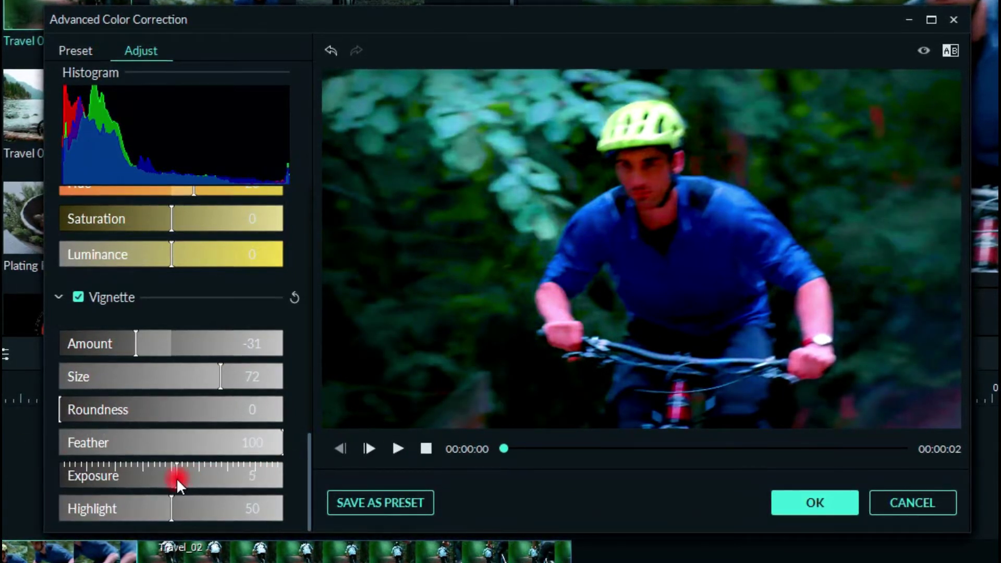
drag(177, 478, 186, 501)
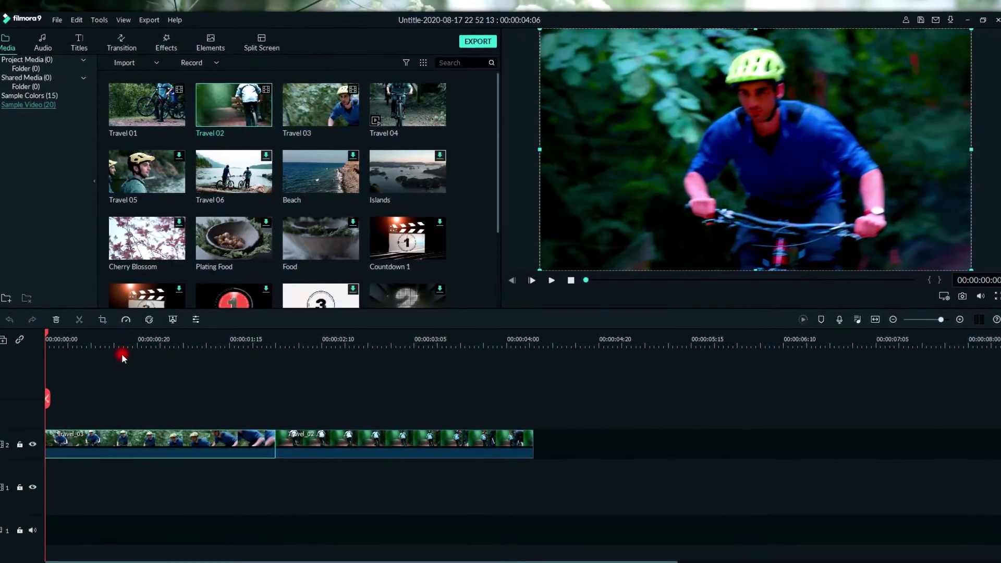
Step: Play back the timeline to preview the graded footage and view the Travel_03 clip's properties
key(space)
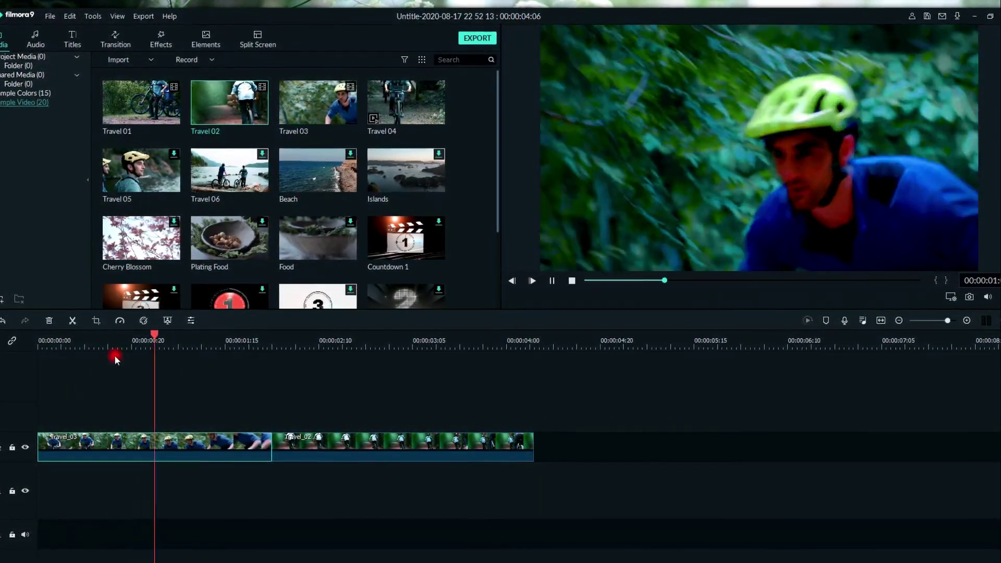
key(space)
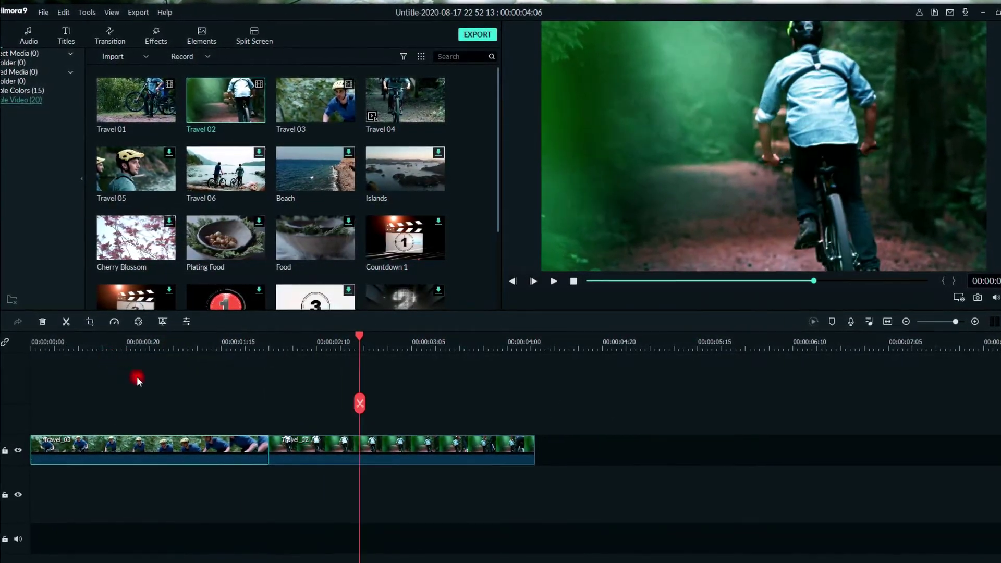
double_click(234, 448)
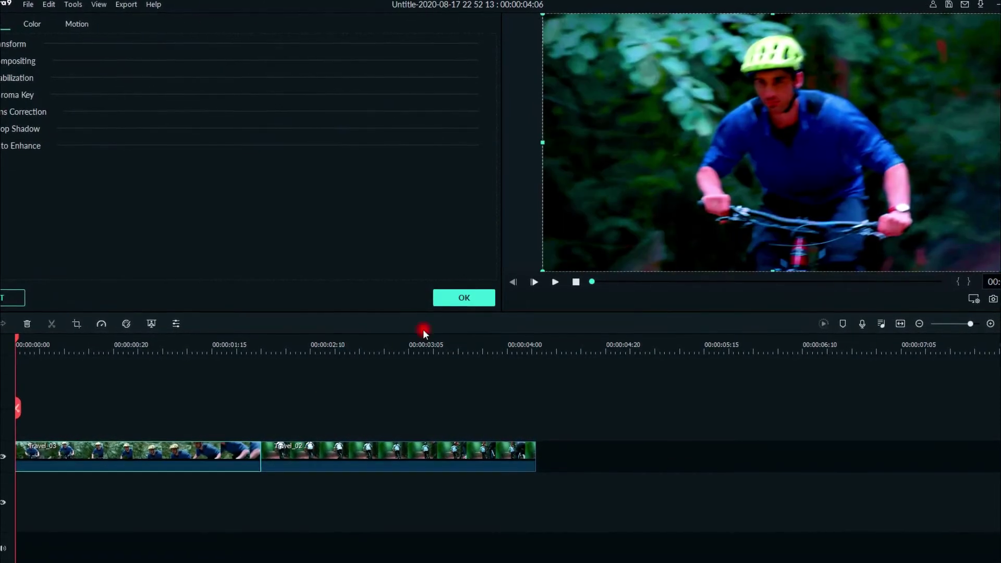
click(463, 296)
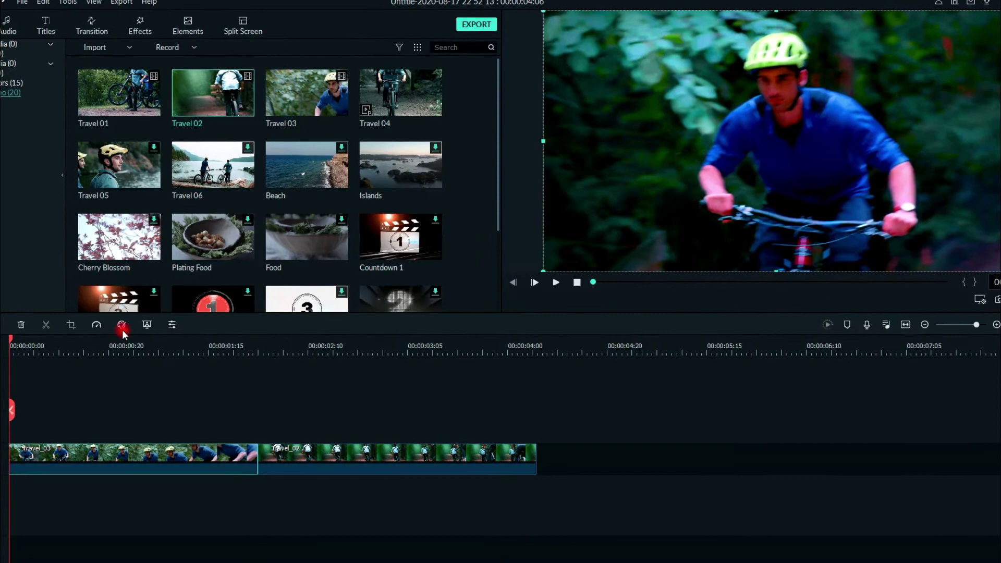
Step: Save the Travel_03 clip's color correction as a custom preset named My Preset 1
click(122, 327)
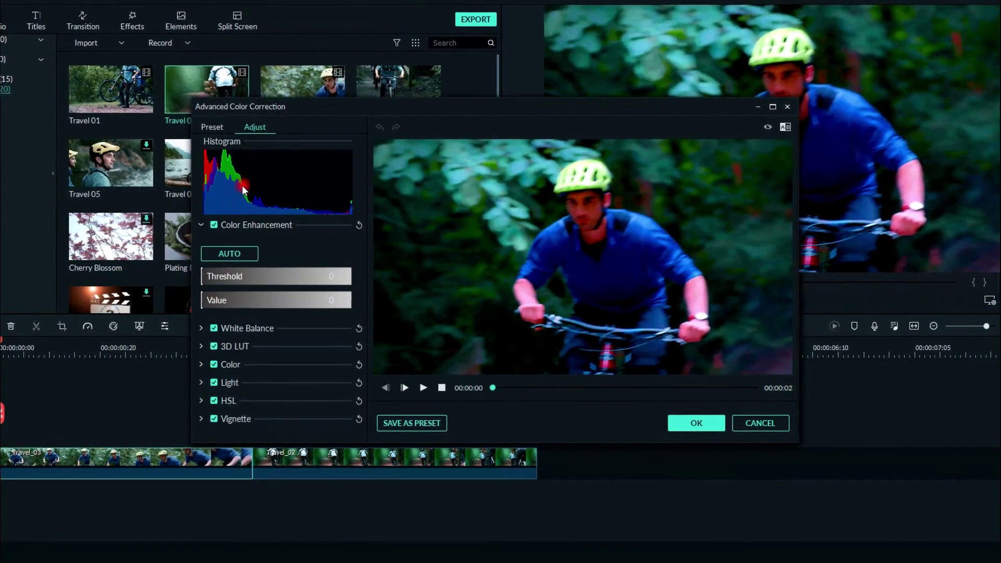
click(408, 424)
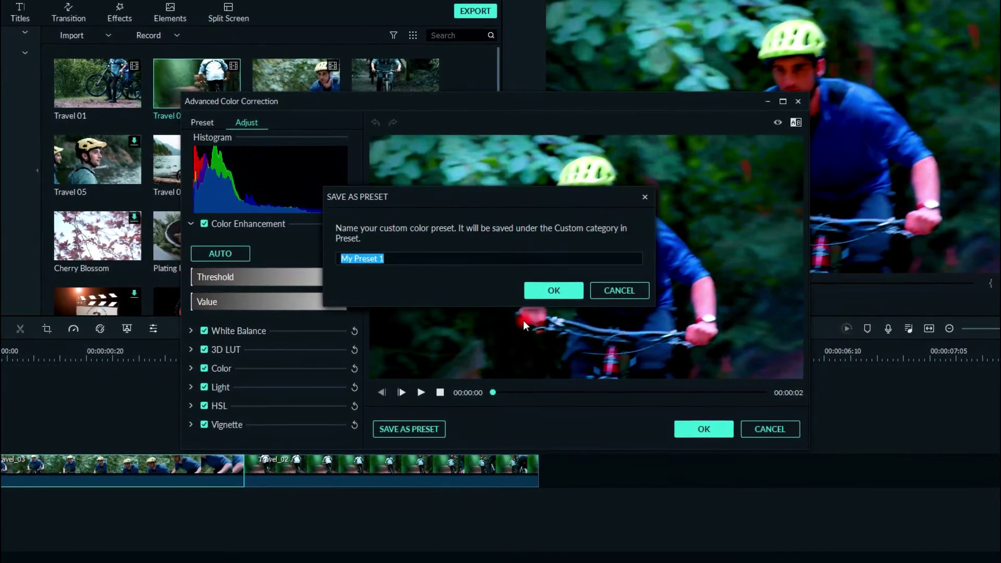
click(553, 289)
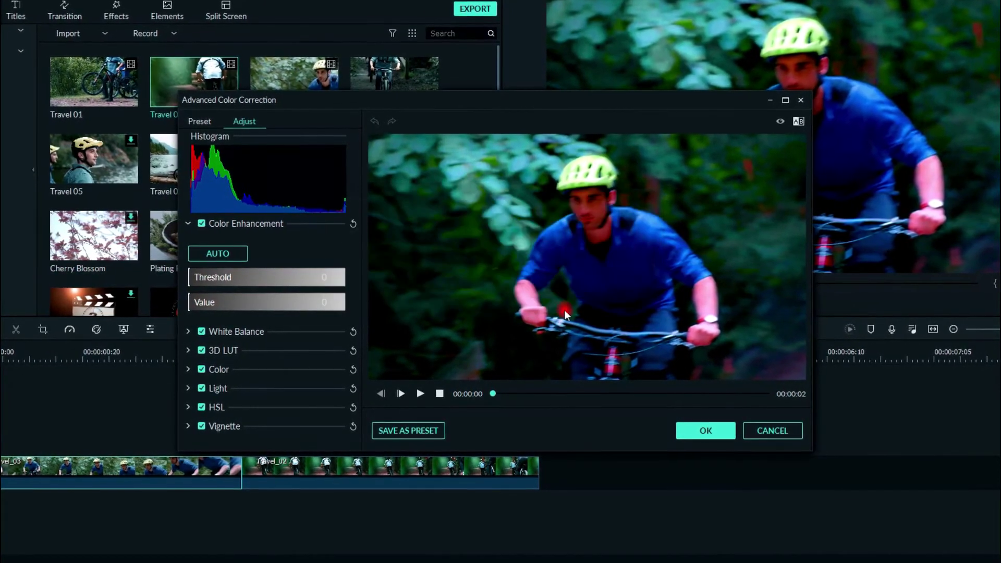
Step: Confirm the Travel_03 color correction and try to apply the custom preset My Preset 1 to the Travel_02 clip
click(693, 433)
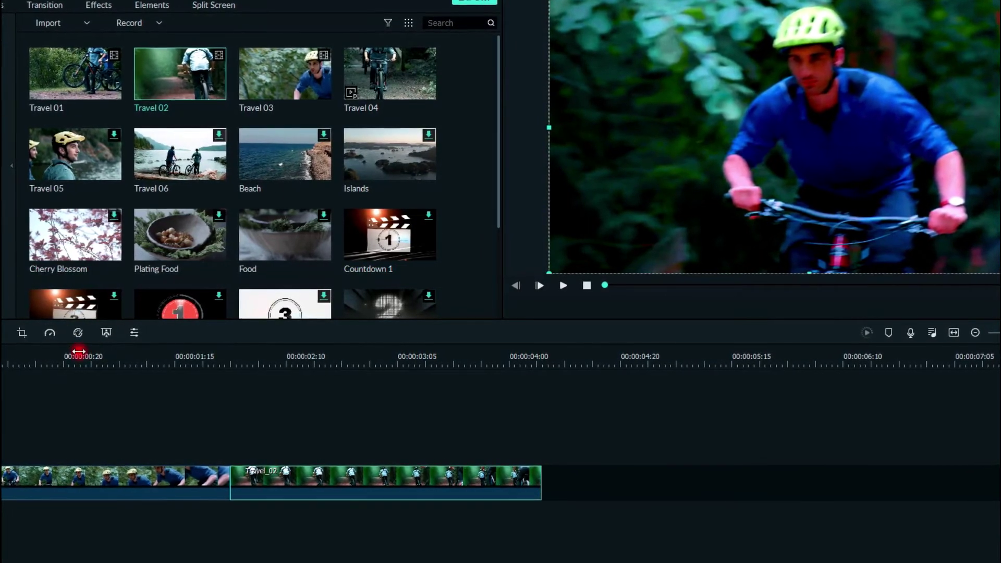
click(79, 332)
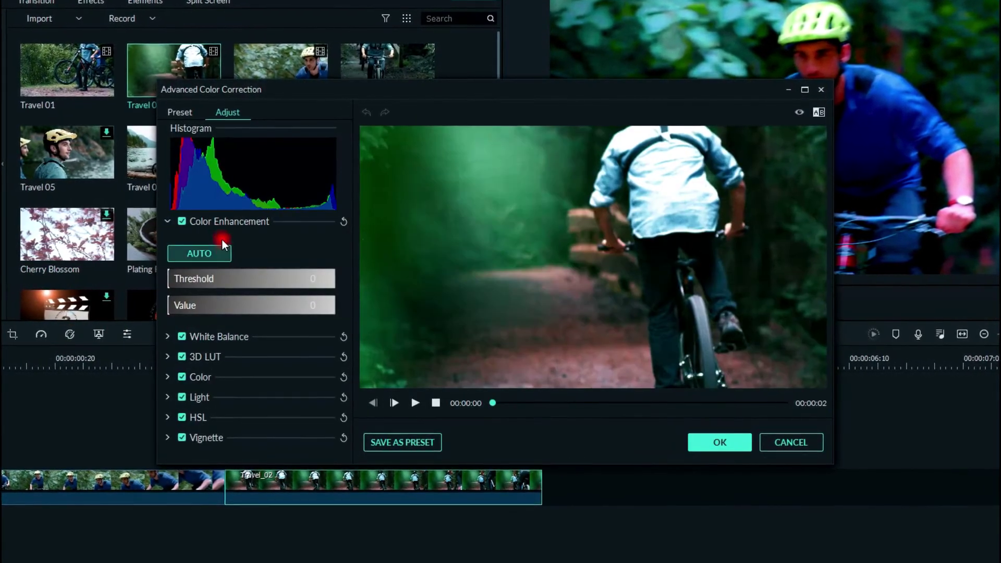
click(184, 113)
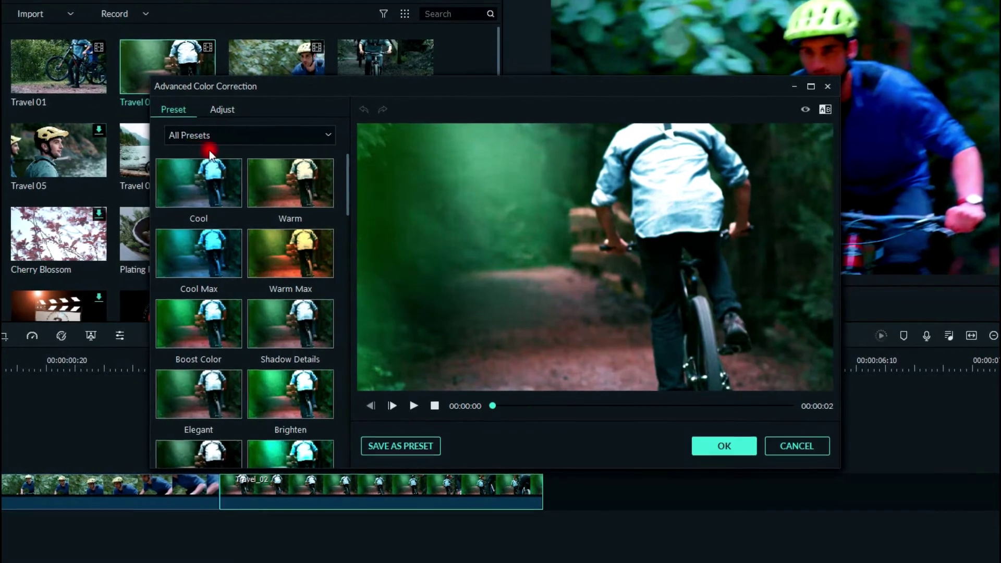
click(217, 135)
scroll(217, 134, down, 3)
scroll(215, 131, up, 3)
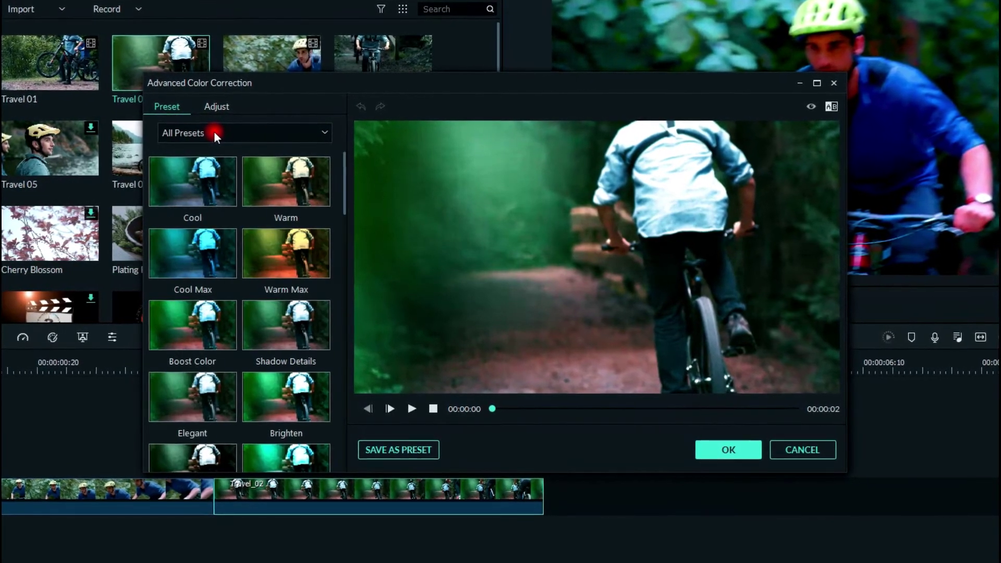
click(213, 130)
click(217, 163)
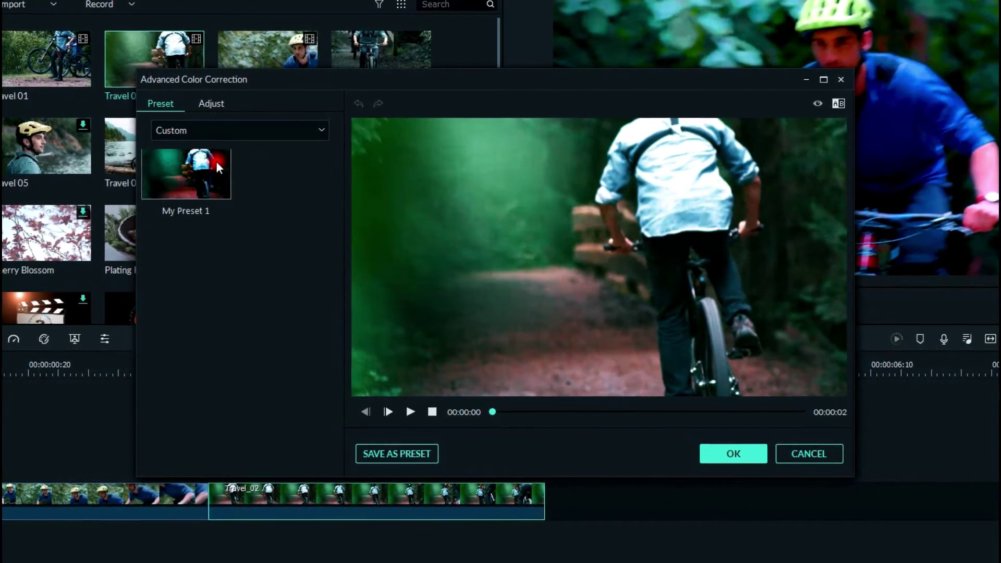
click(738, 457)
Step: Play back the start of the Travel_02 clip to check its color grade
click(192, 369)
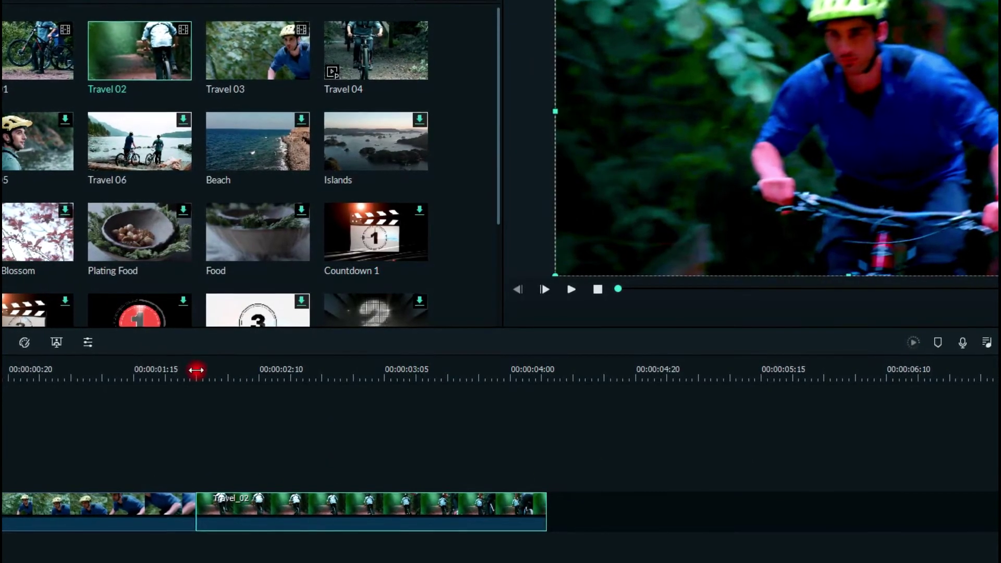
key(space)
key(space)
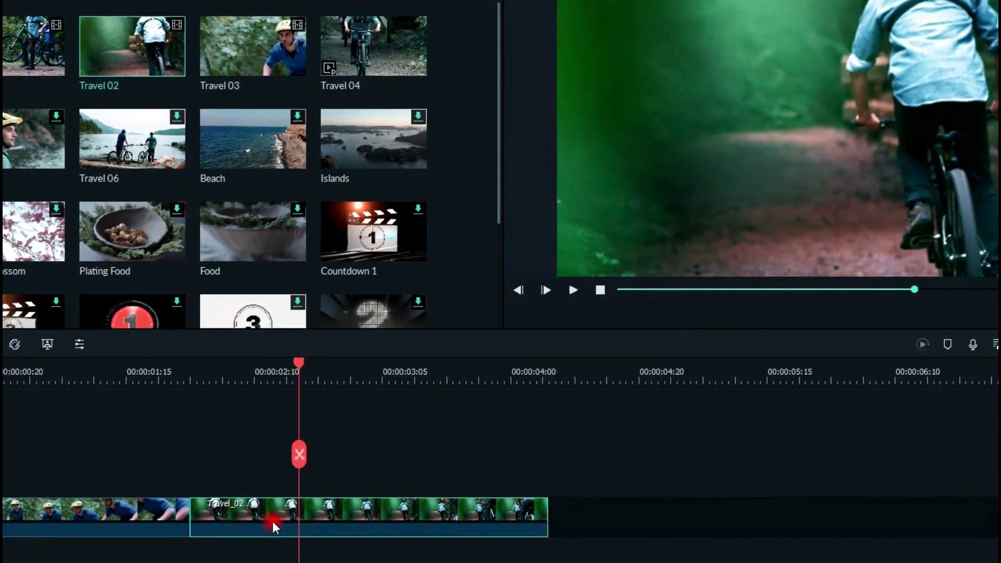
Step: Apply the custom preset My Preset 1 to the Travel_02 clip in Advanced Color Correction and confirm the correction
click(7, 345)
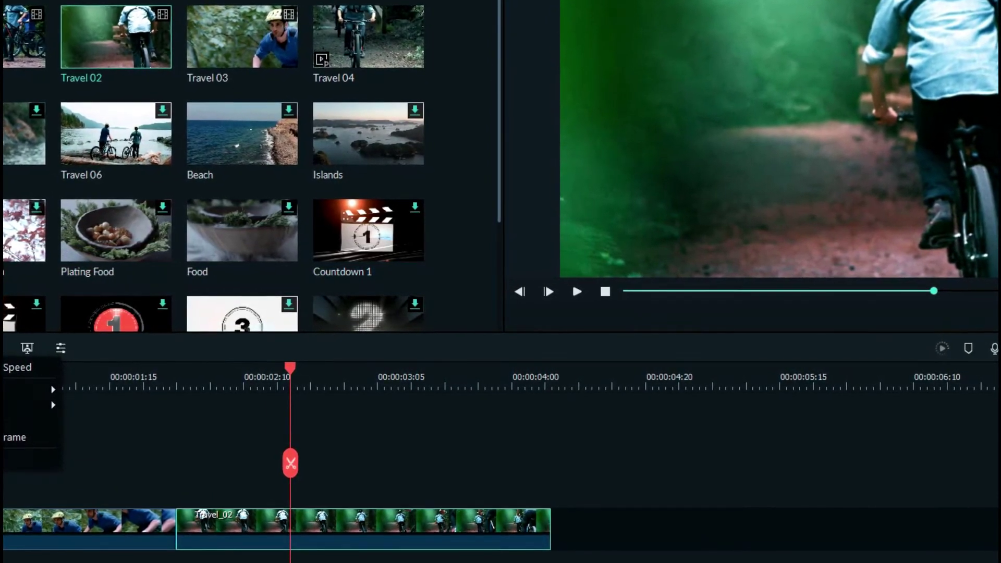
click(545, 283)
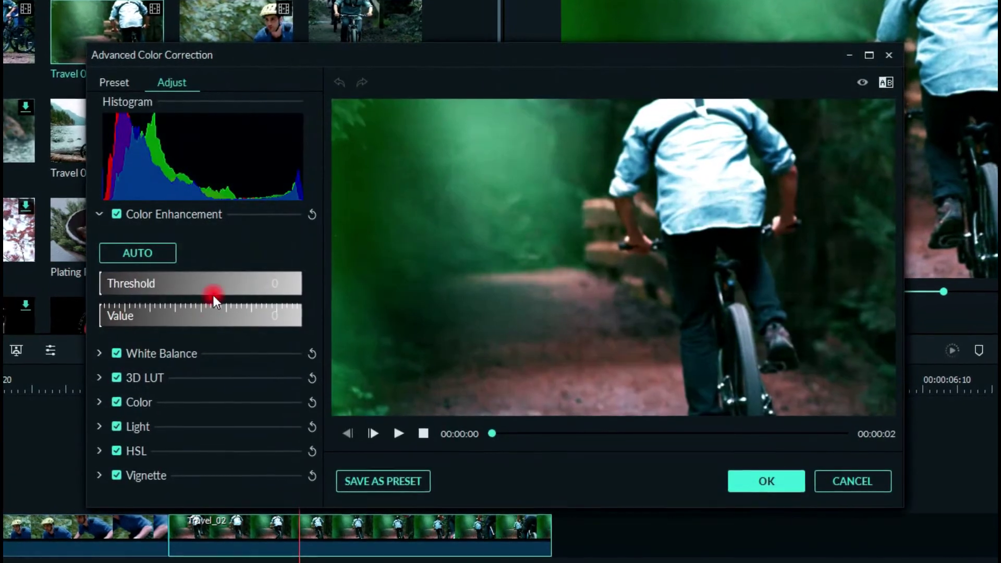
click(111, 80)
click(138, 171)
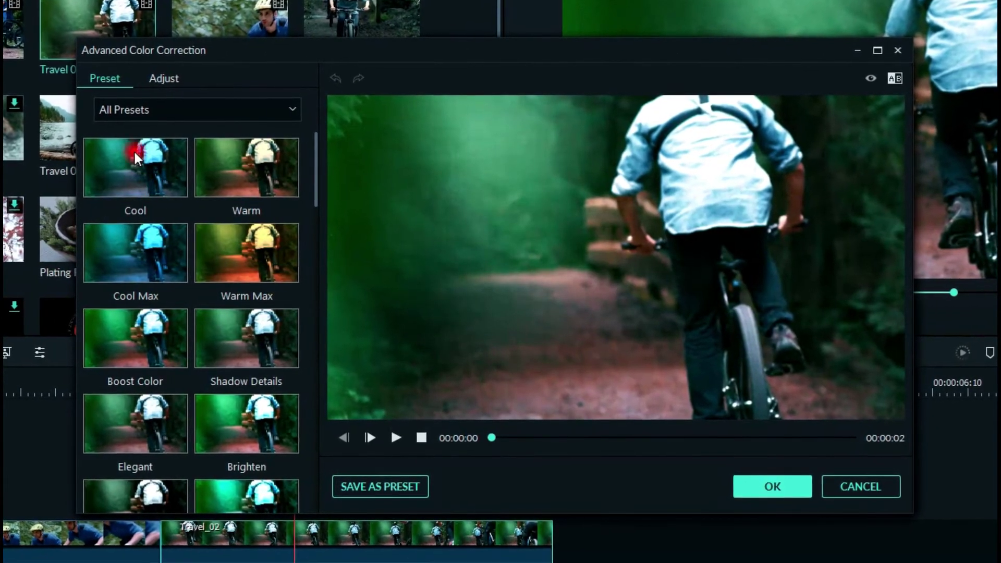
click(142, 109)
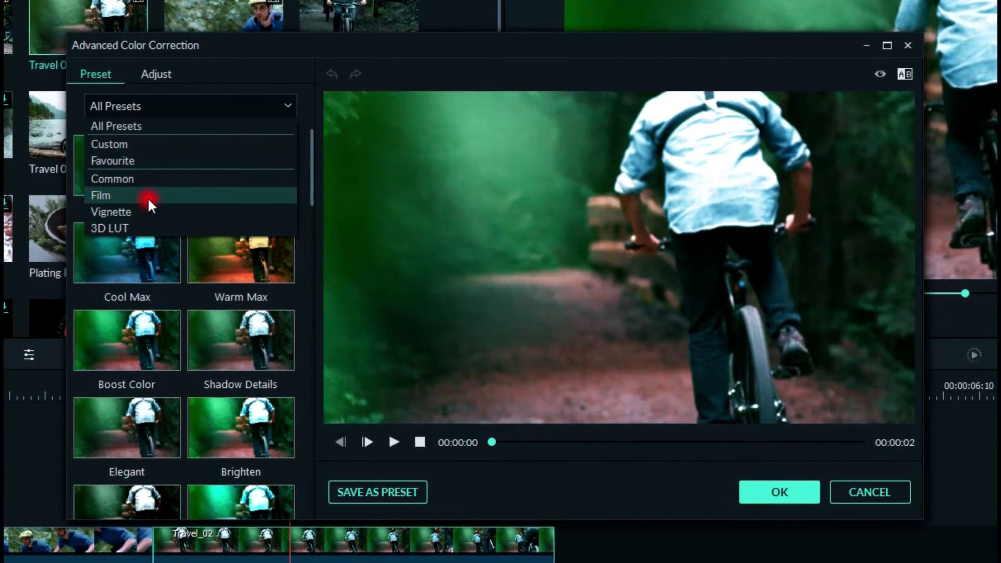
click(142, 144)
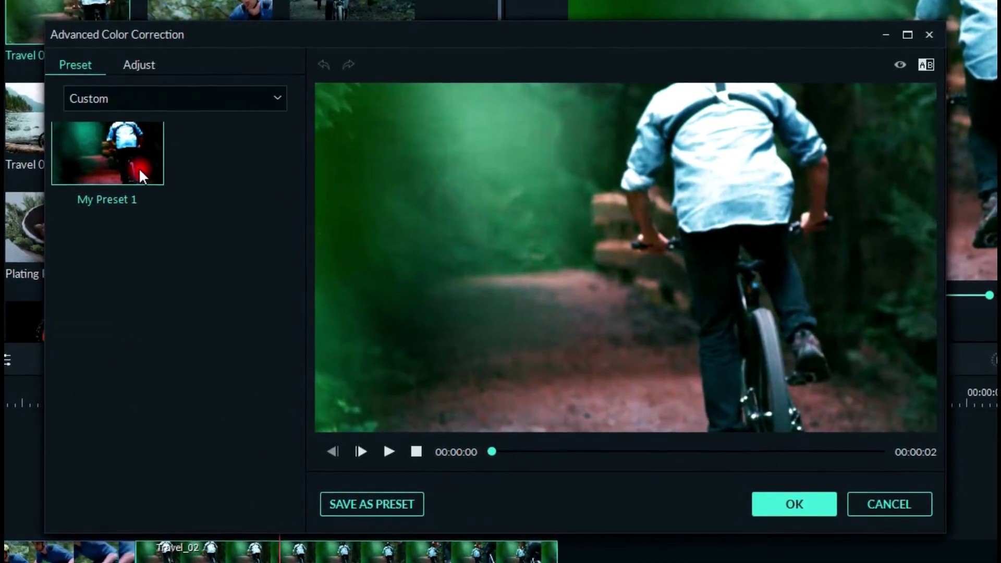
click(137, 168)
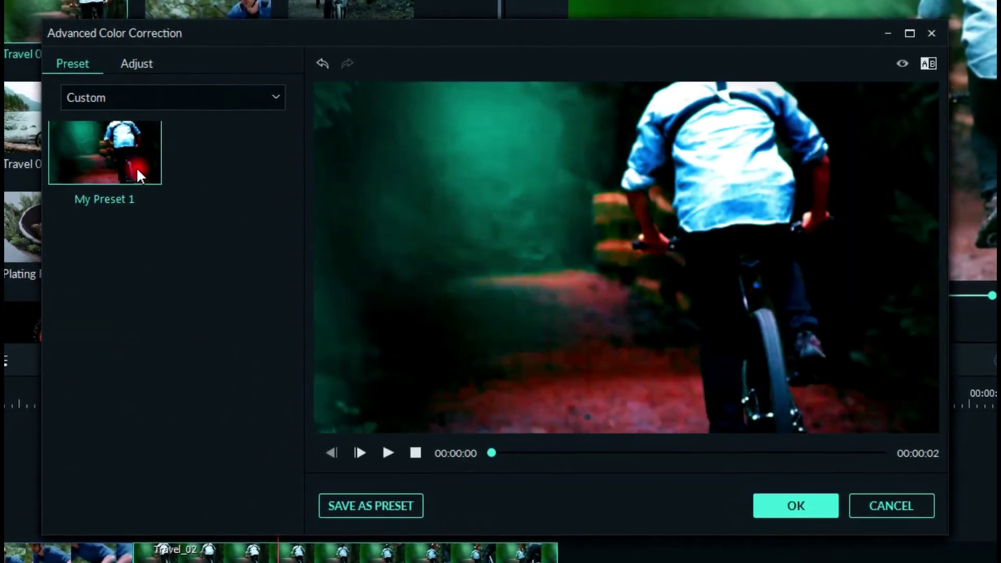
click(802, 517)
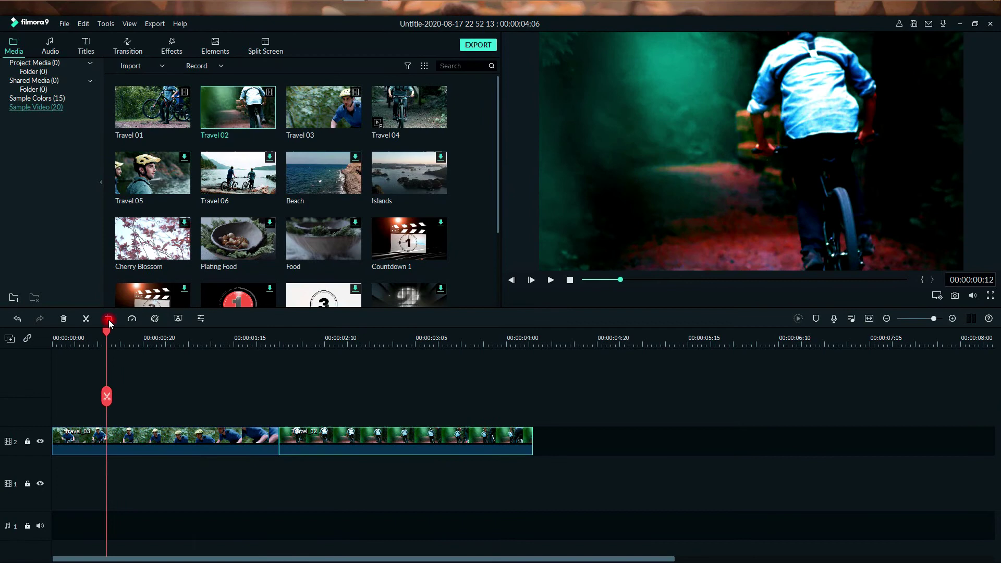
Step: Play back the timeline from the beginning to compare the grading of both clips
drag(108, 321, 45, 329)
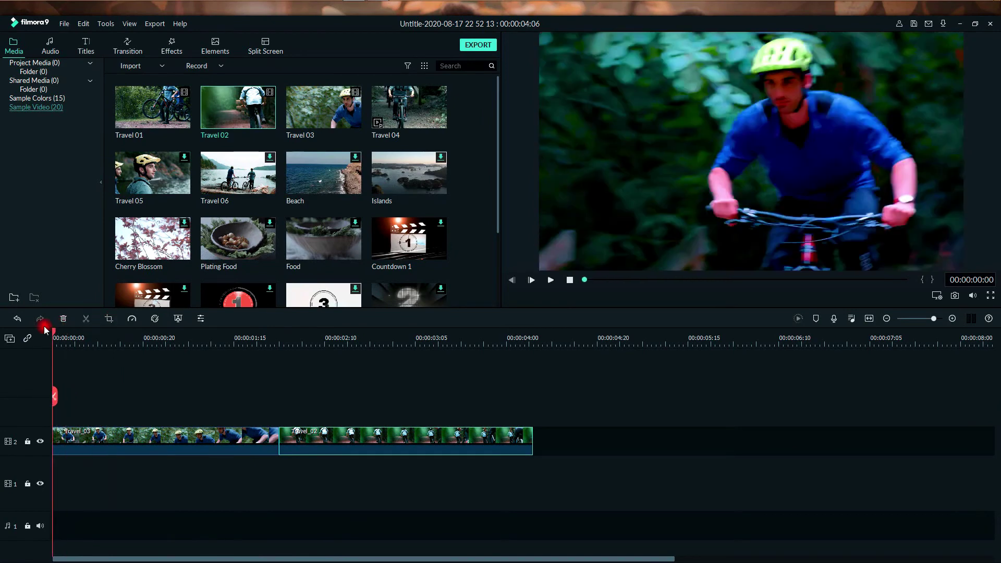
key(space)
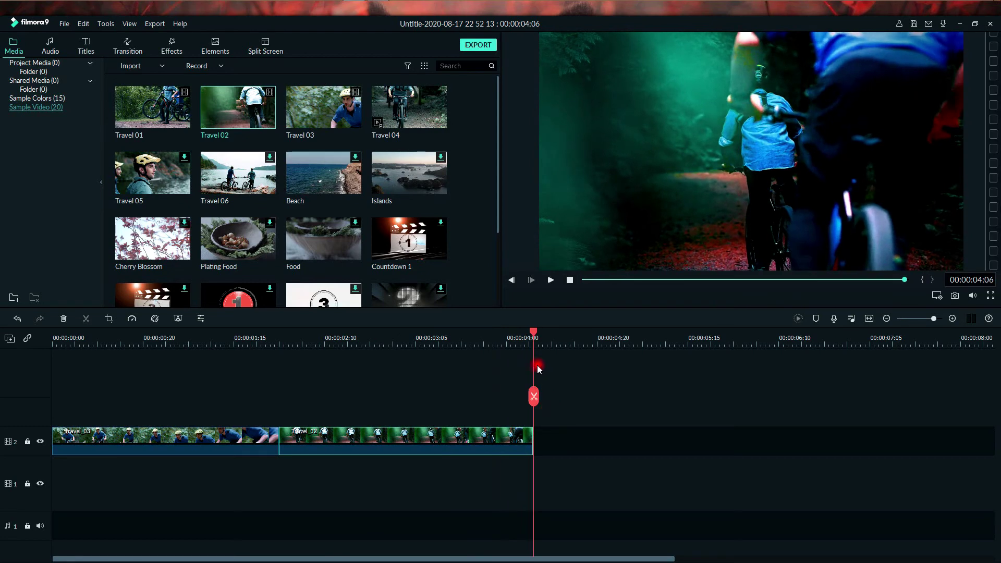
drag(411, 357, 23, 370)
key(space)
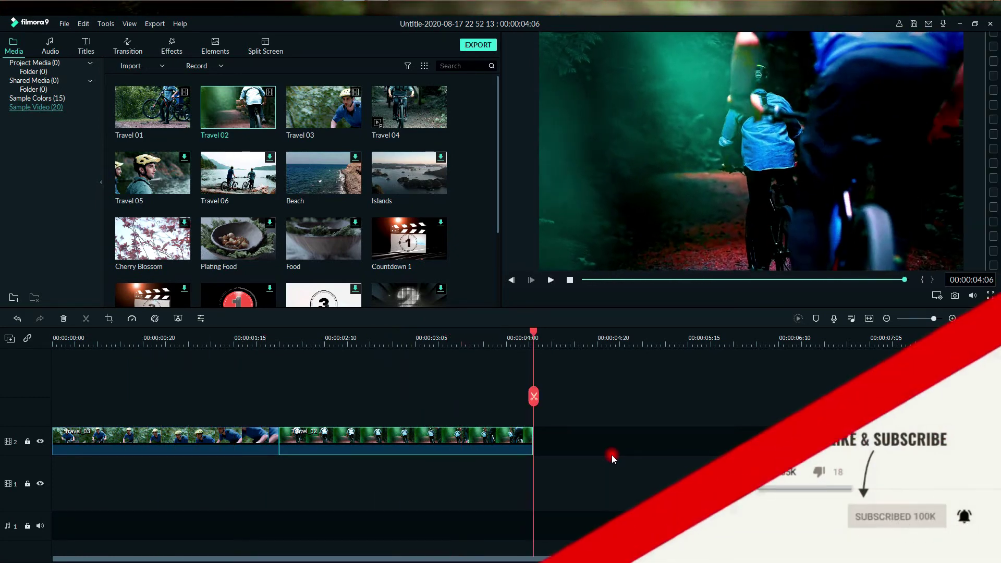
key(space)
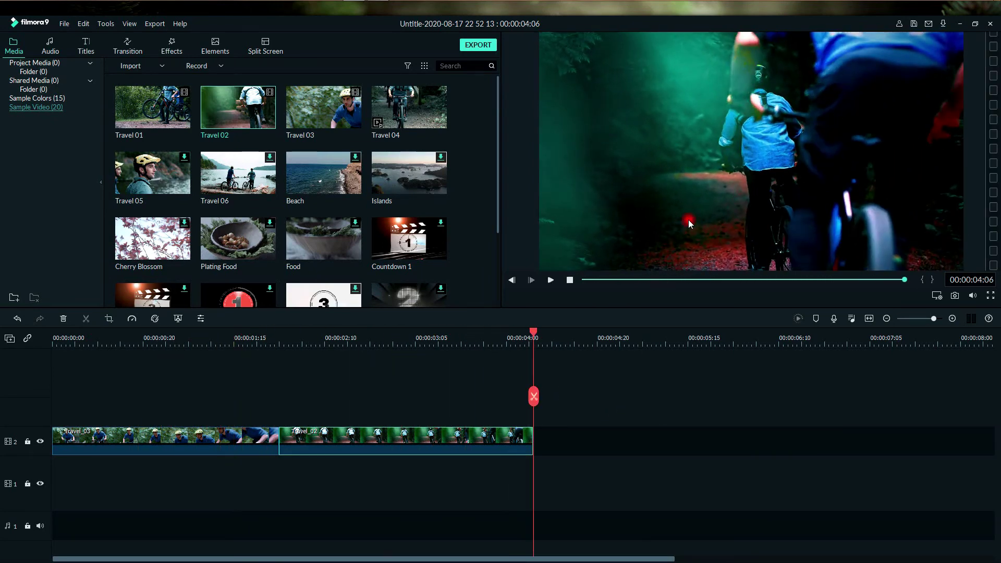
Step: View the Travel_02 clip's video properties, close them and return the playhead to the start of the timeline
double_click(695, 186)
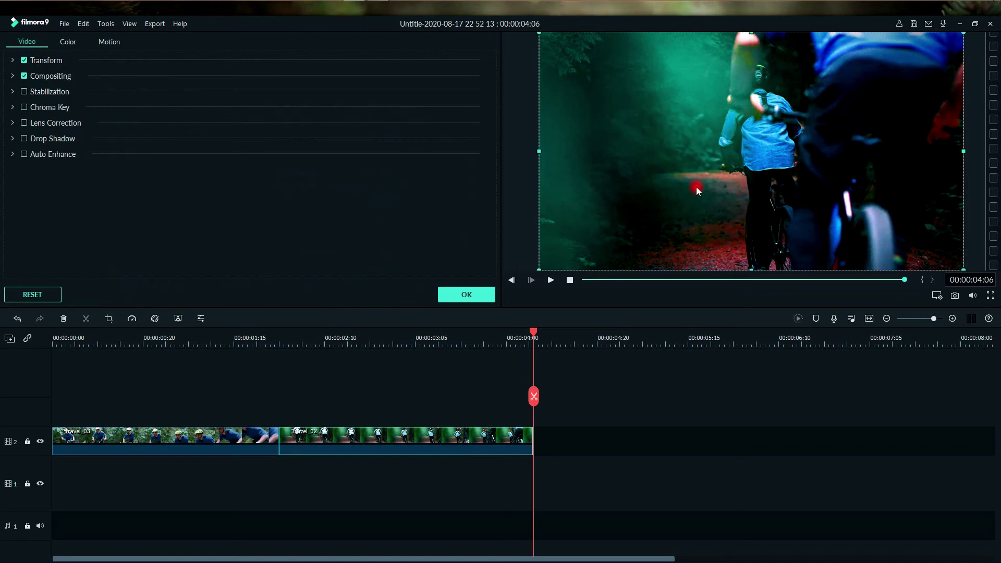
click(461, 296)
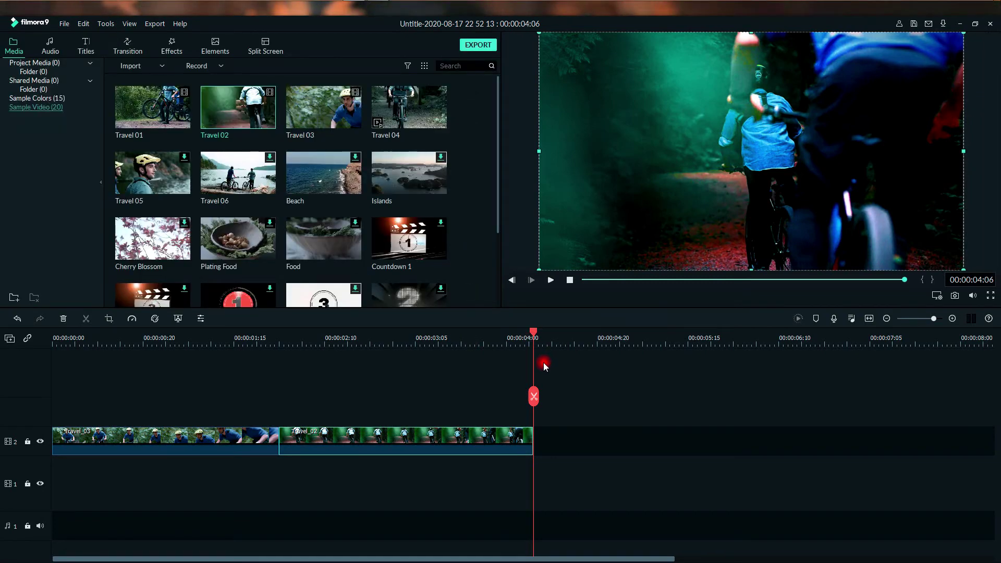
key(alt+Return)
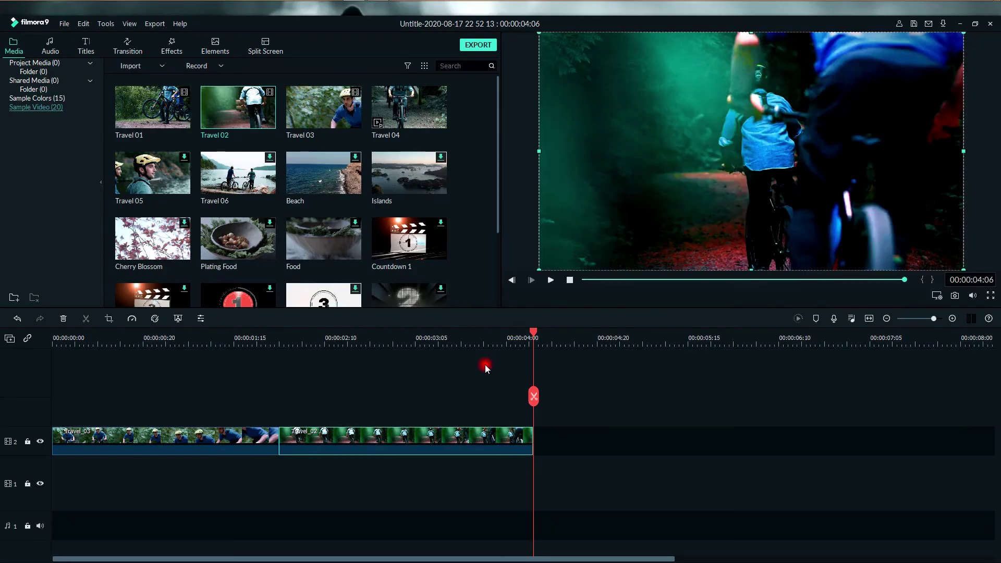
drag(440, 350, 55, 358)
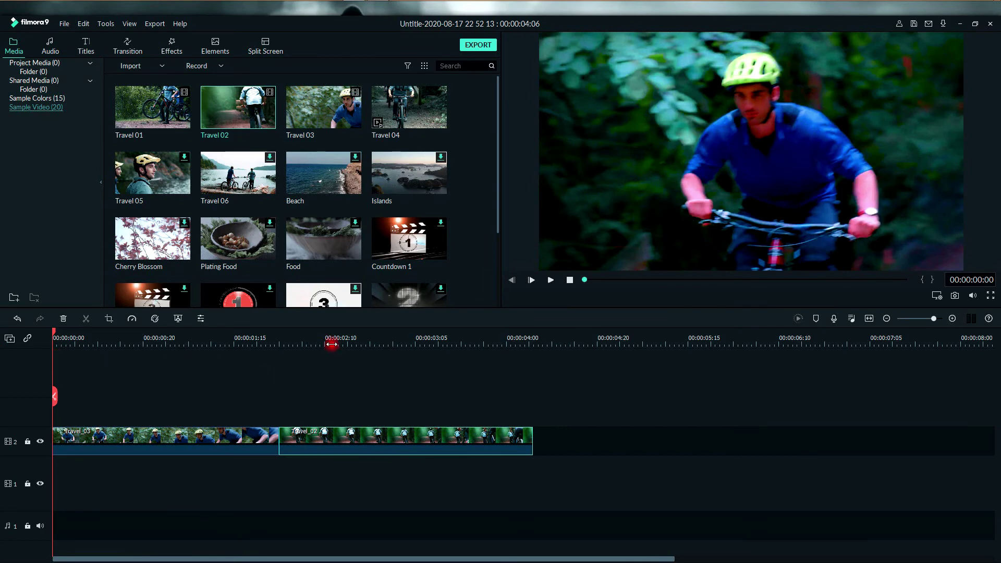